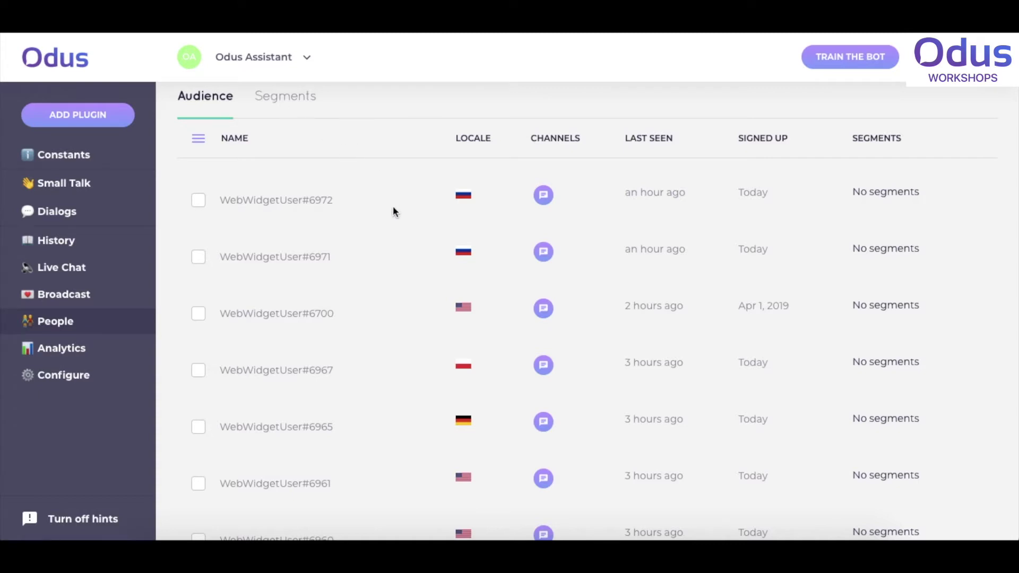
Step: View the list of all audience segments under People and return to the Audience list
click(284, 102)
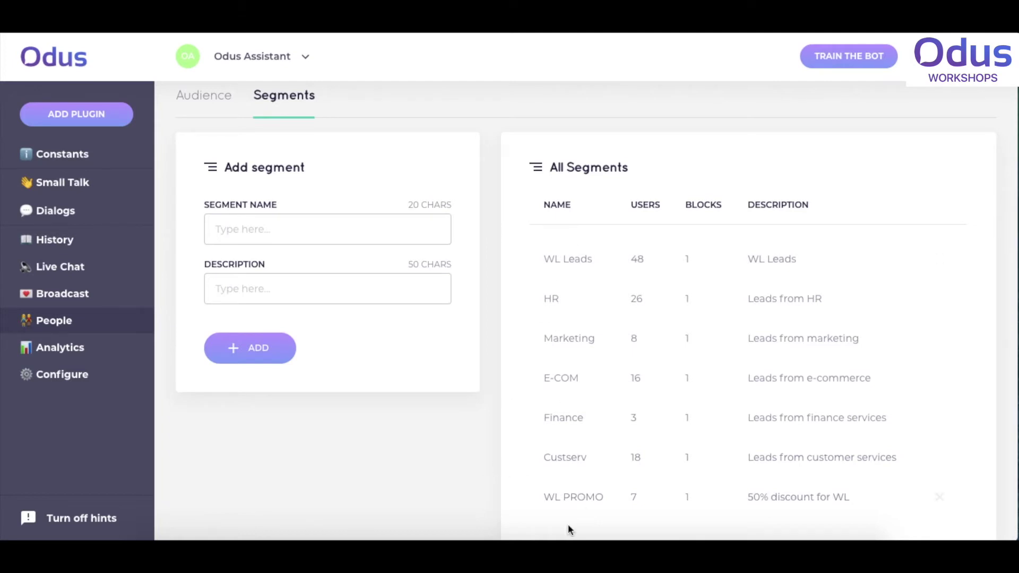
mouse_move(940, 263)
click(206, 108)
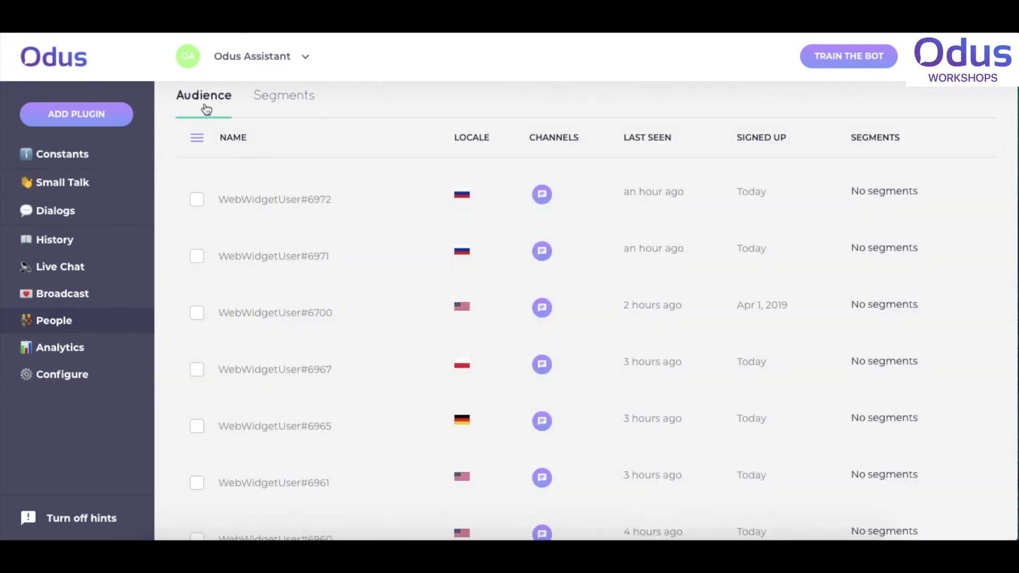
Step: Select the first two users in the audience list, check the bulk actions offered for them, and clear the selection
click(197, 138)
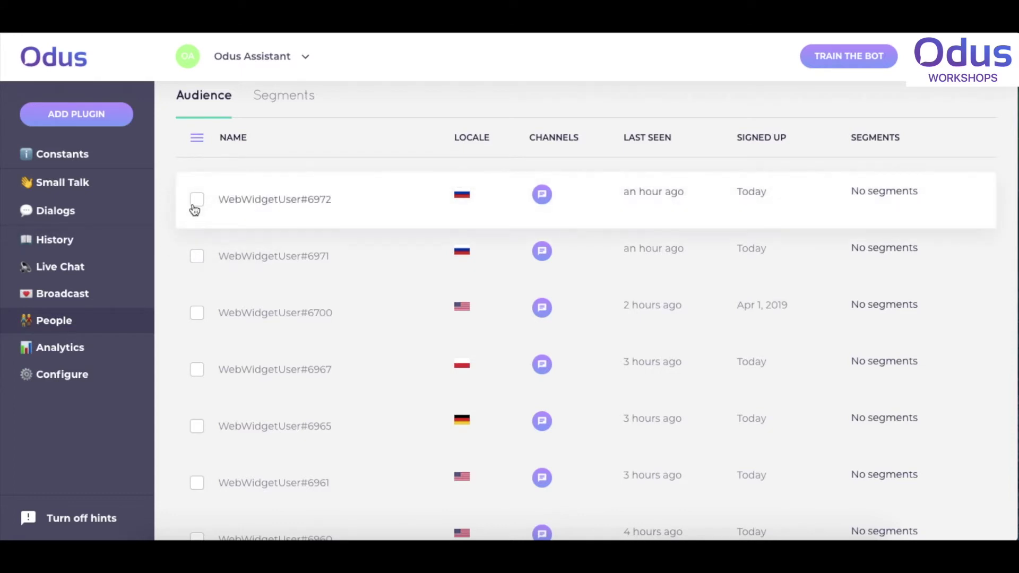
click(196, 200)
click(202, 265)
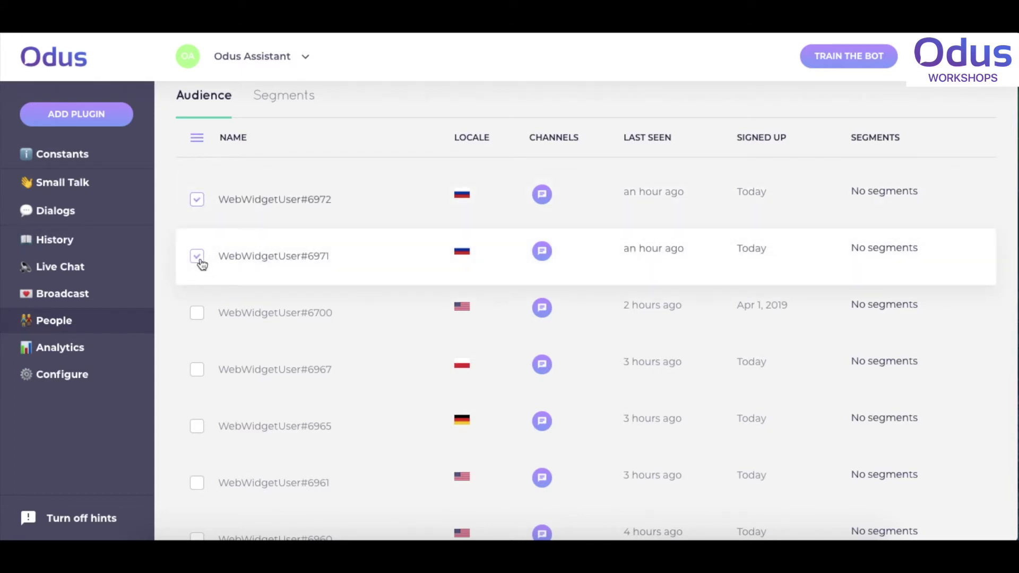
mouse_move(200, 142)
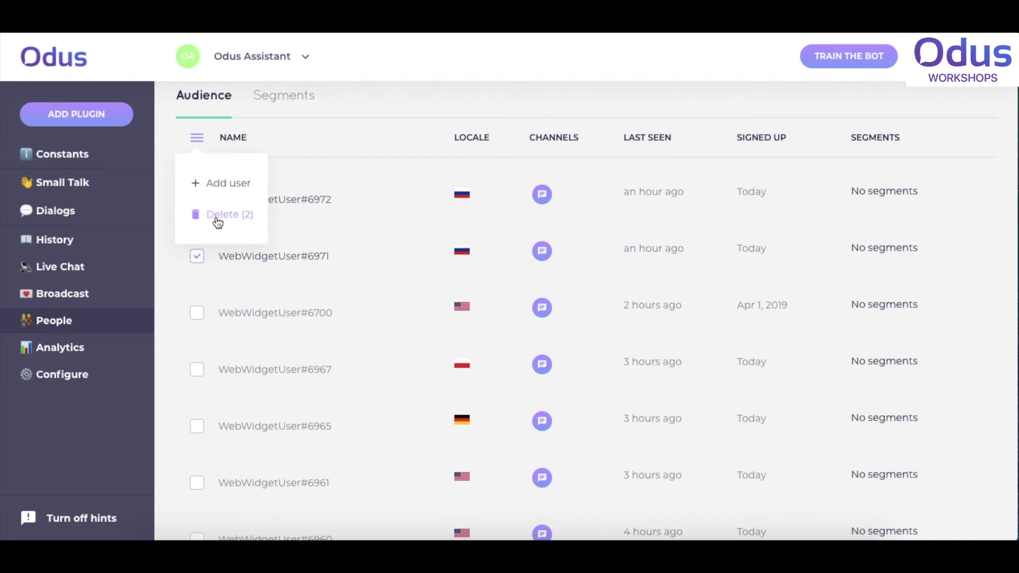
click(198, 256)
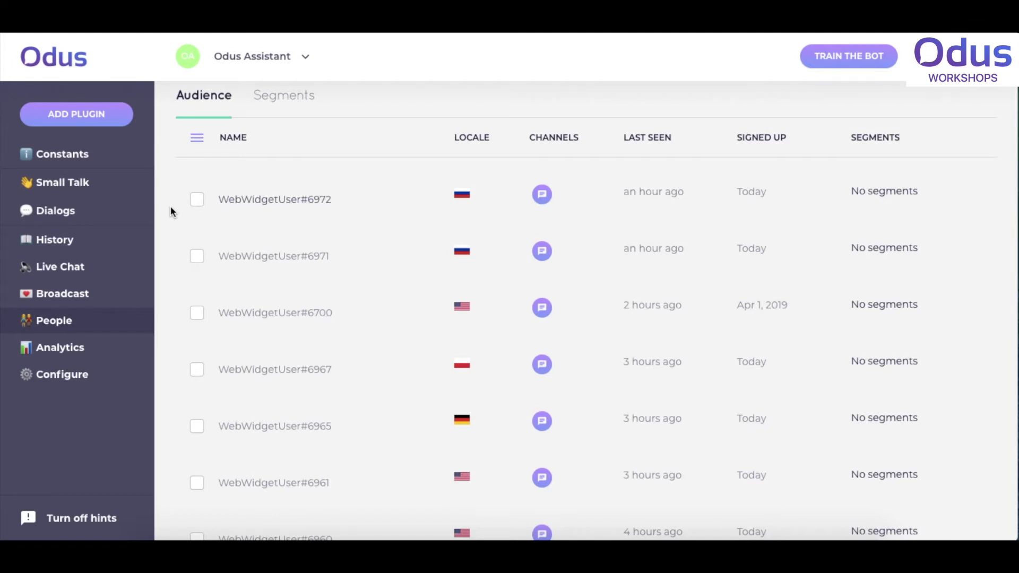
Step: Open the new user form from the audience actions, inspect its client name and email fields, and close it without adding anyone
click(197, 138)
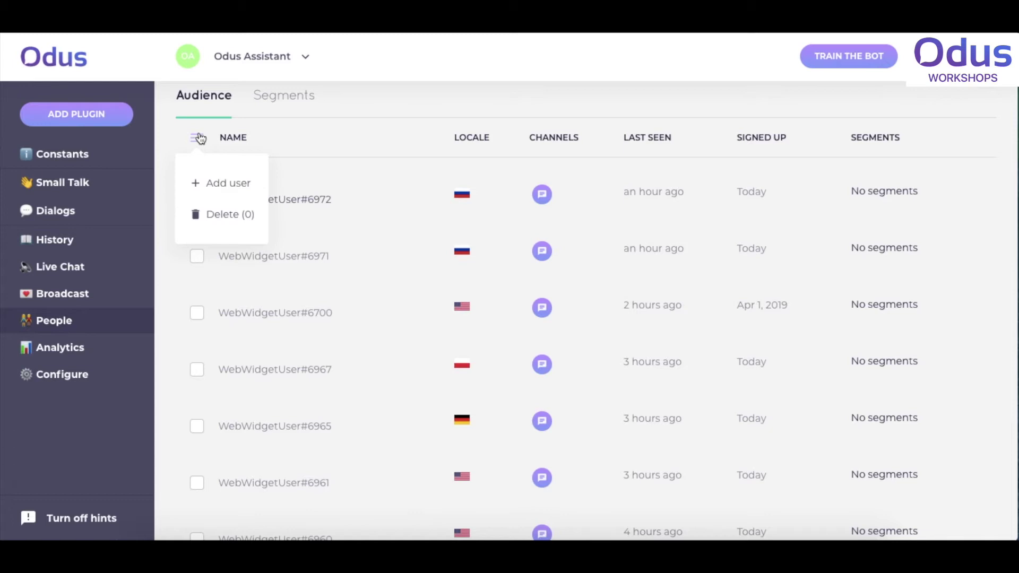
click(211, 191)
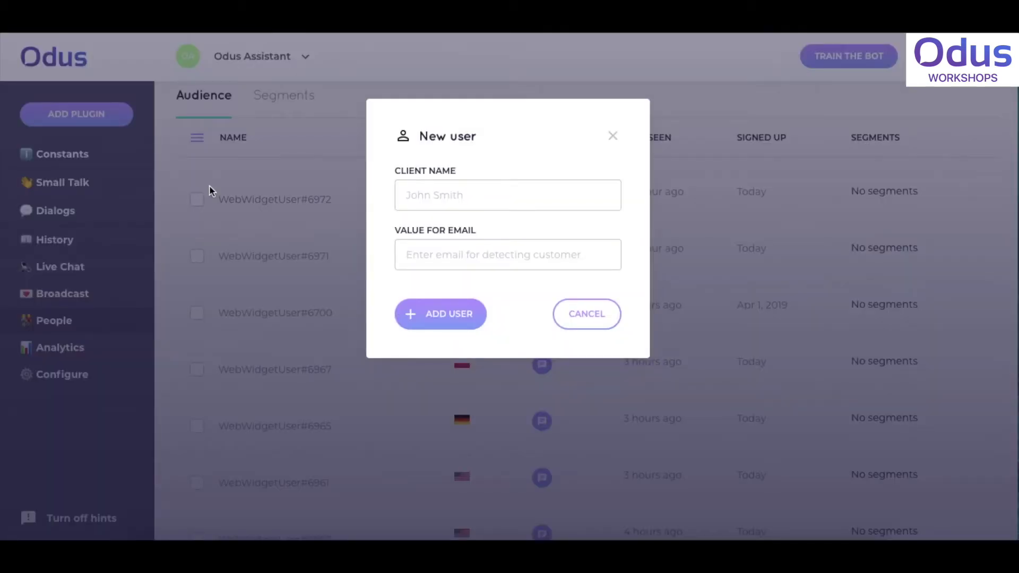
click(424, 195)
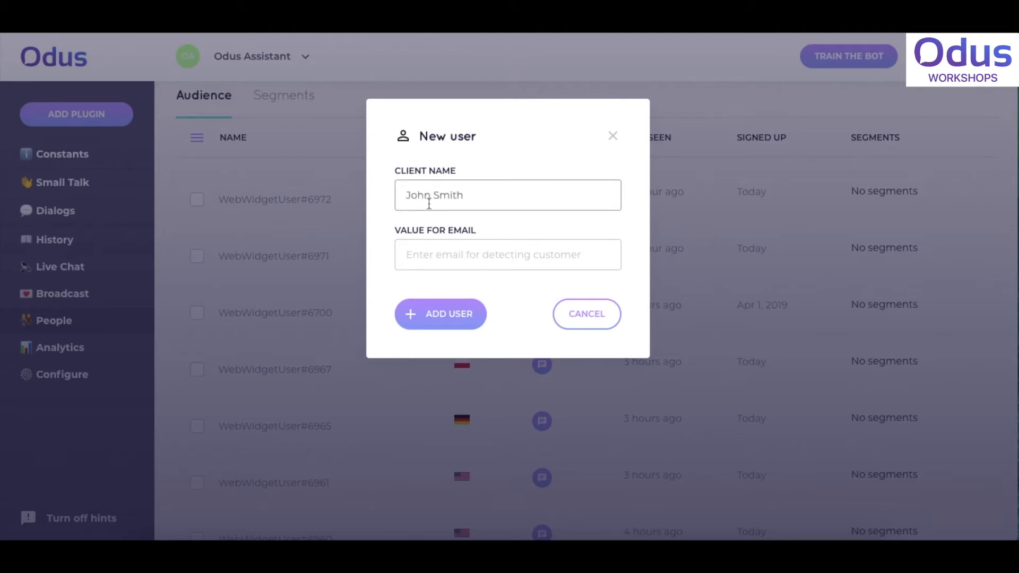
click(424, 258)
click(416, 253)
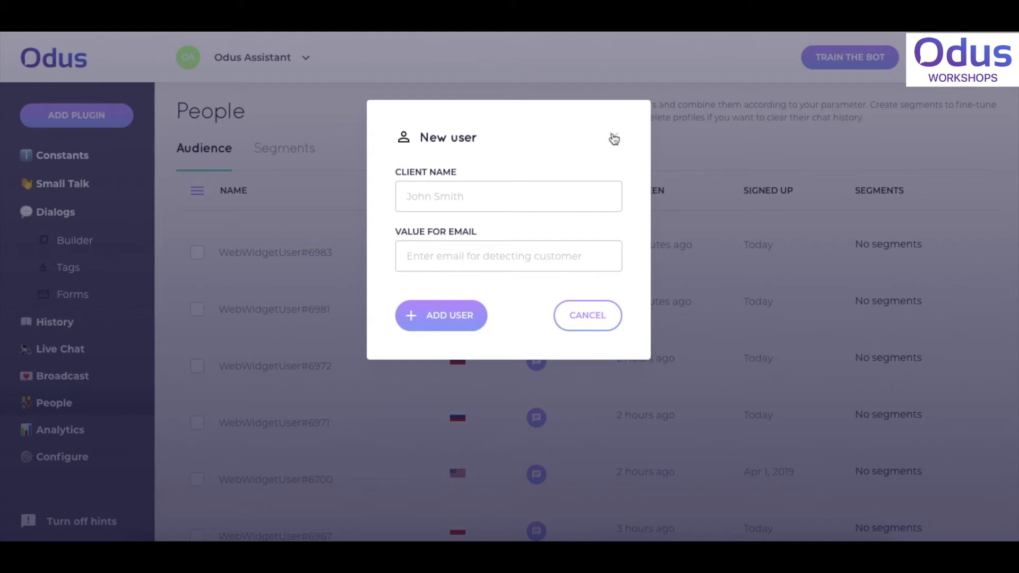
click(613, 136)
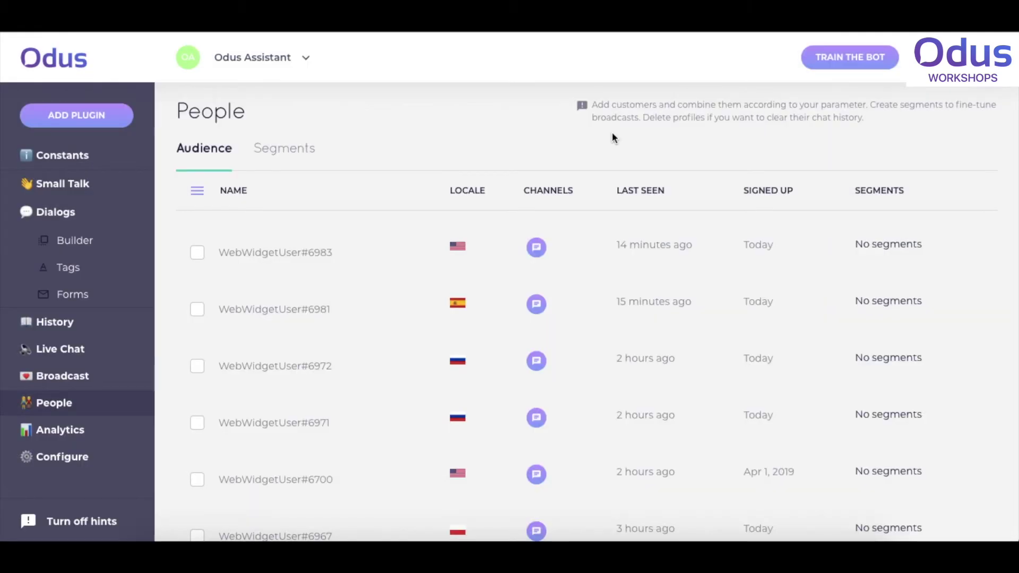
Step: Open the WL plan answer block under the White Label order intent in the Dialog Builder
click(112, 240)
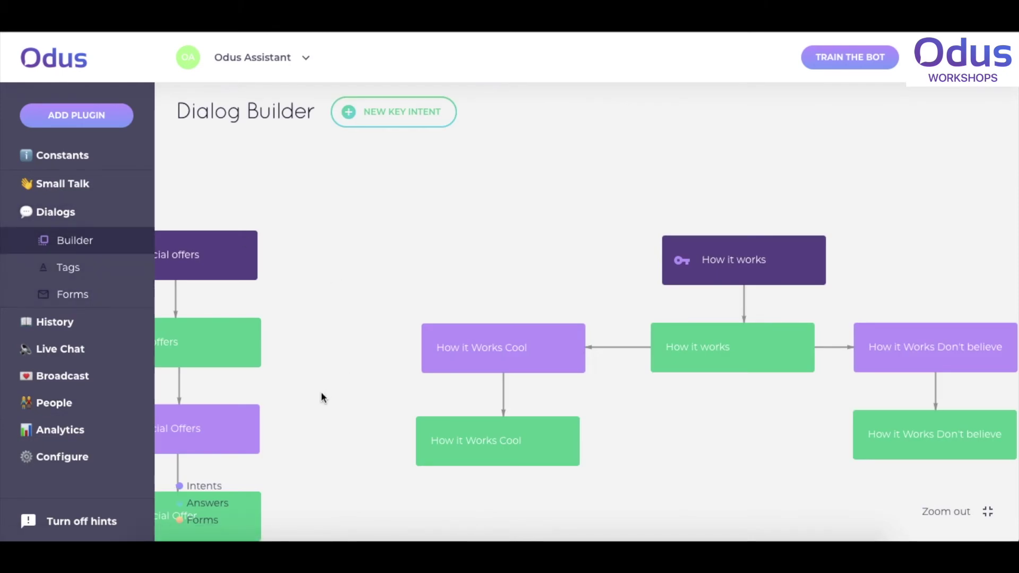
drag(321, 391, 548, 113)
drag(543, 380, 279, 293)
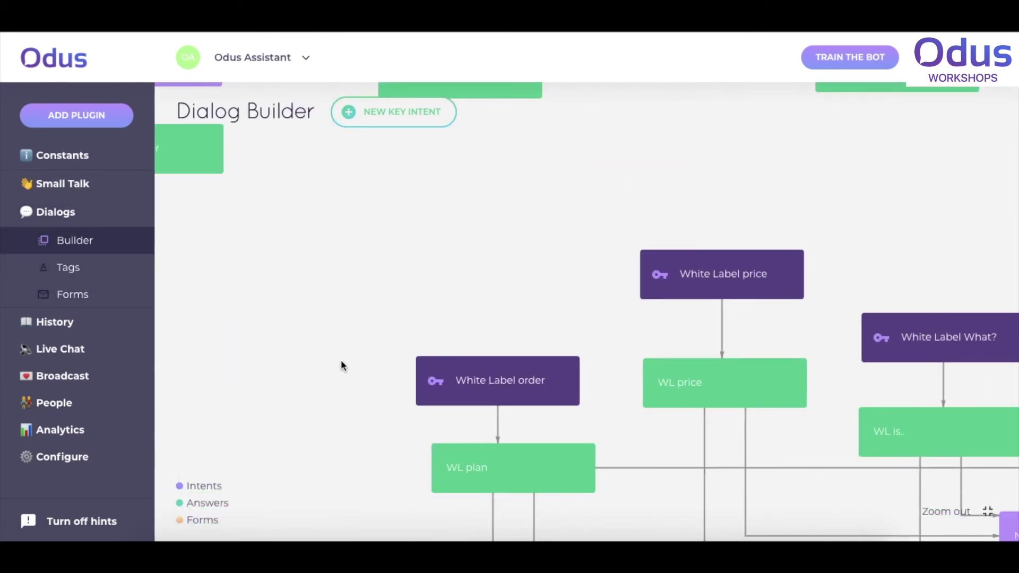
drag(343, 365, 232, 281)
drag(266, 357, 234, 251)
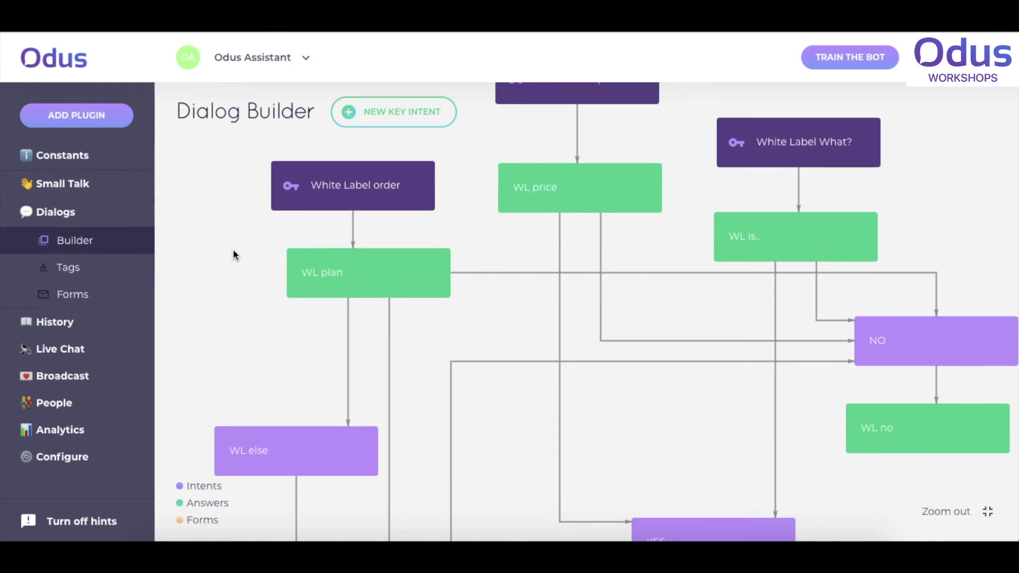
mouse_move(397, 268)
click(377, 268)
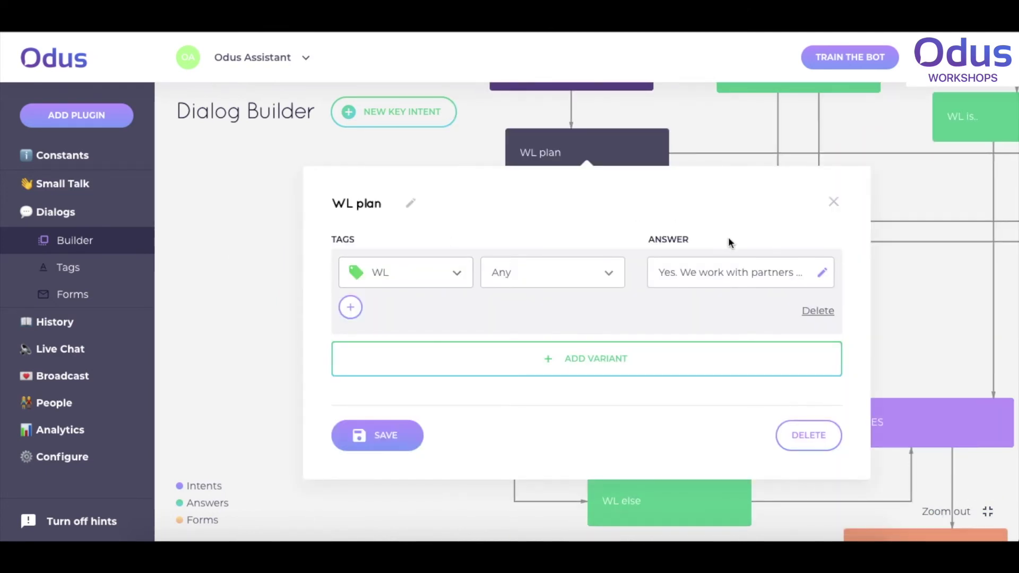
Step: Open the WL plan block's answer in the Answer Builder and review its text and segment assignment
click(820, 275)
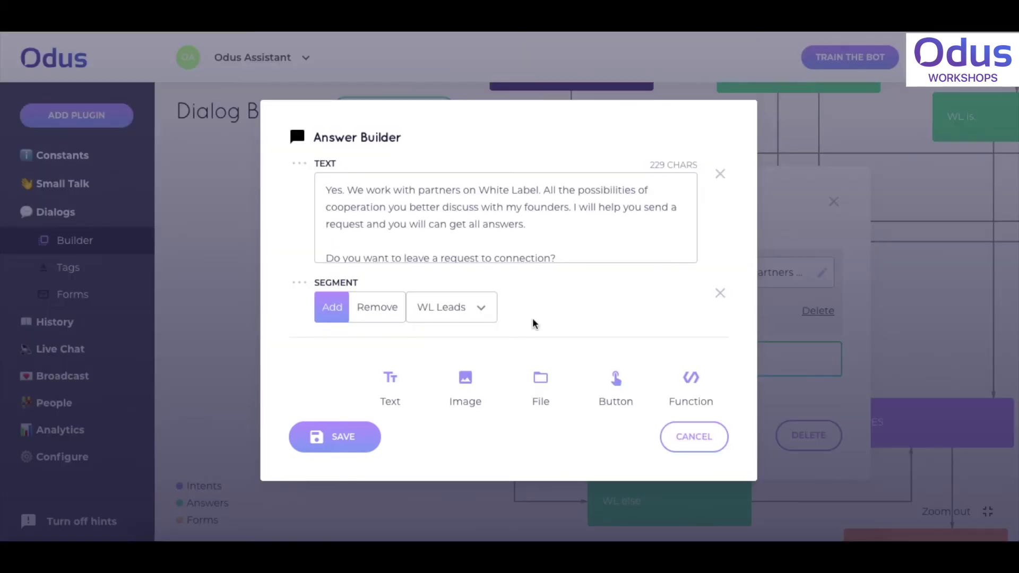
scroll(537, 246, down, 1)
scroll(539, 247, up, 1)
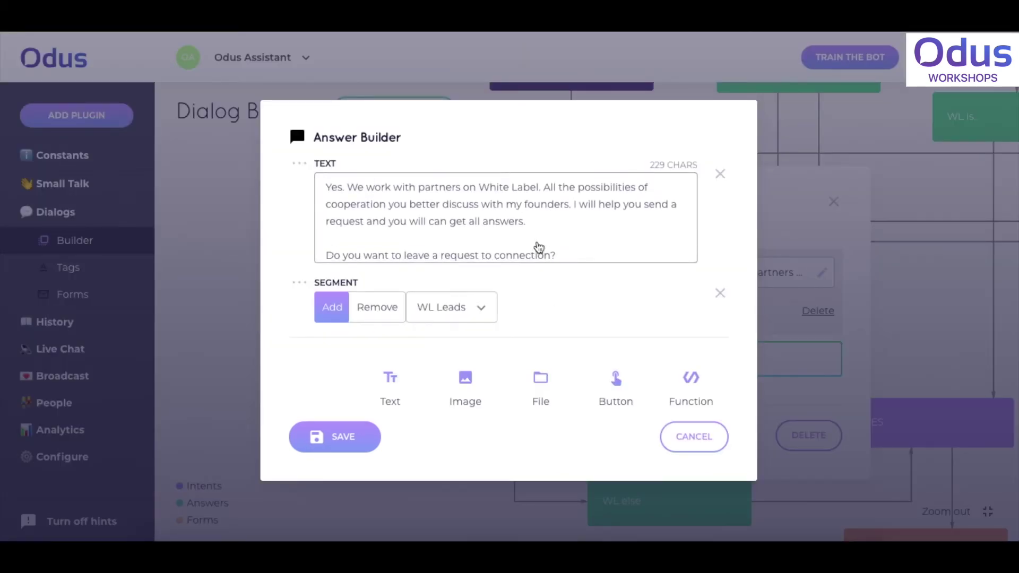
scroll(539, 247, down, 1)
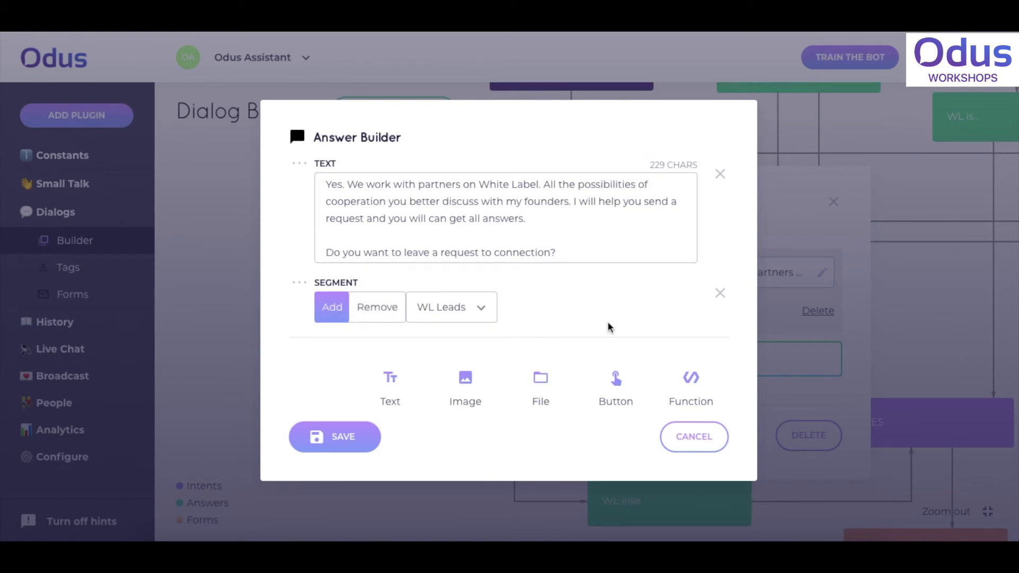
Step: Add a second Segment function to the WL plan answer and browse the segments it can assign, keeping All users
click(690, 392)
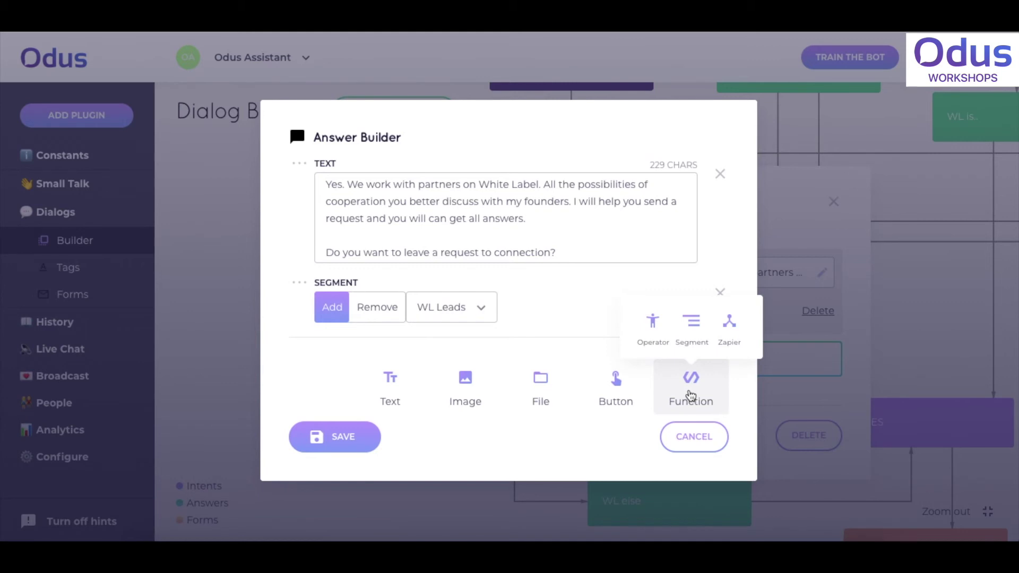
click(692, 326)
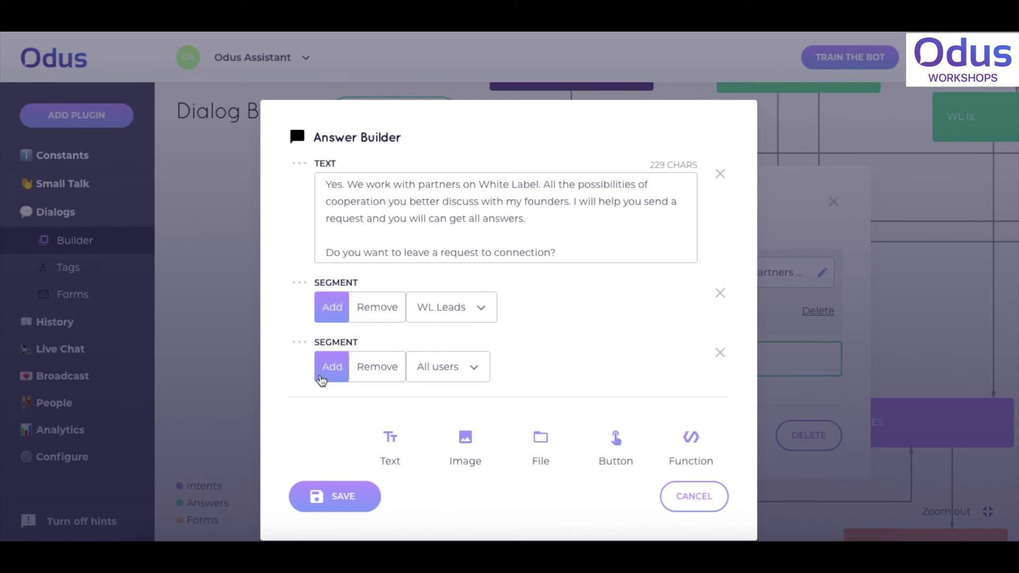
click(467, 376)
scroll(464, 440, down, 2)
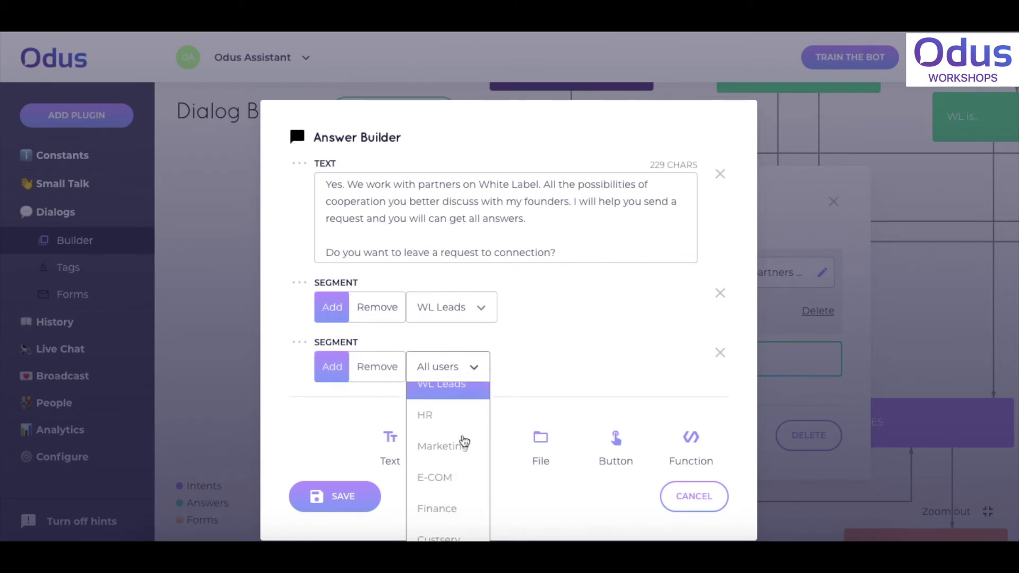
scroll(464, 441, up, 2)
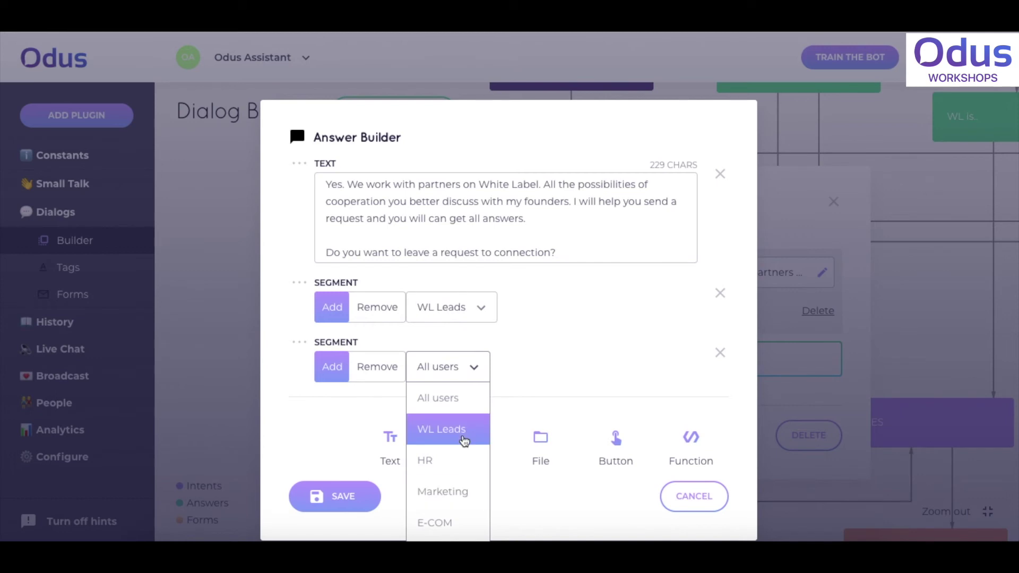
click(524, 361)
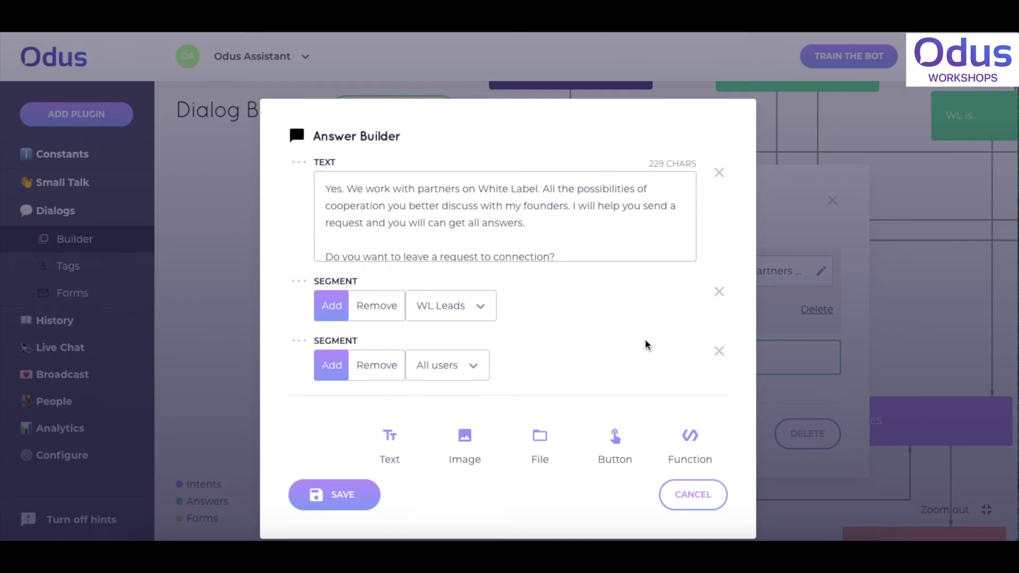
Step: Remove the second segment function, save the answer, and close the WL plan block
click(719, 351)
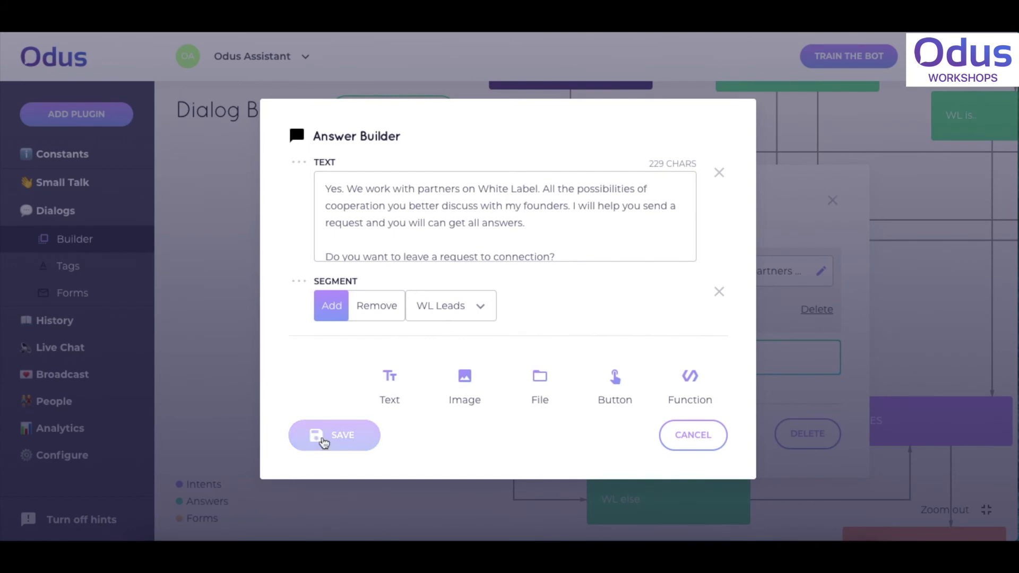
click(321, 441)
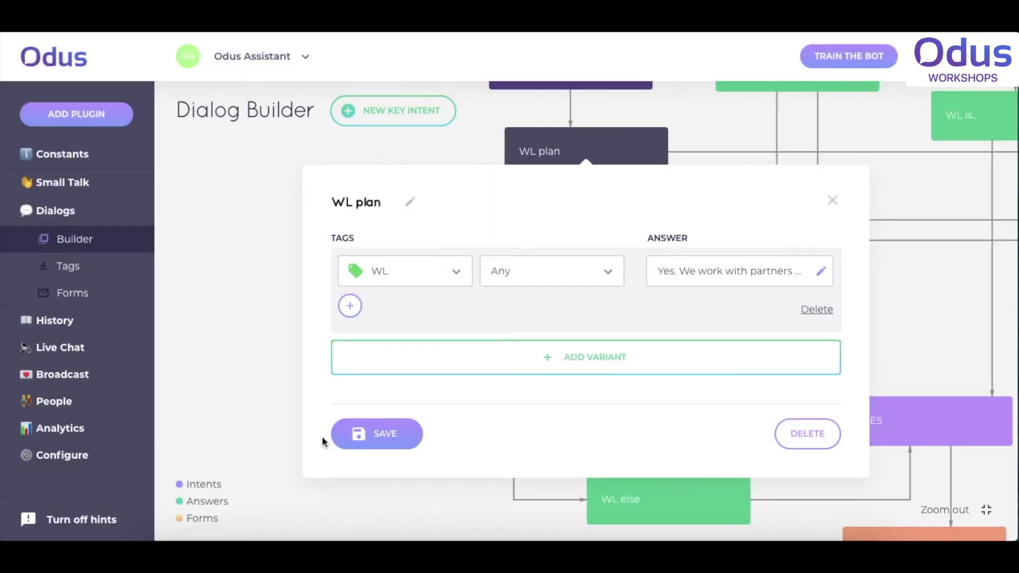
click(832, 202)
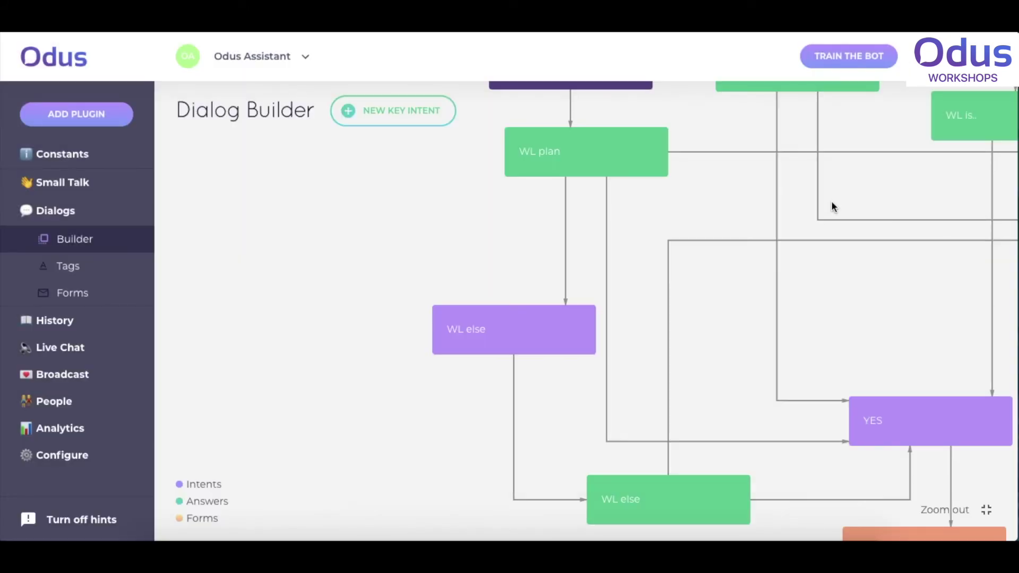
Step: Open the Broadcast page and look through the segments a broadcast can target, leaving All users selected
click(96, 382)
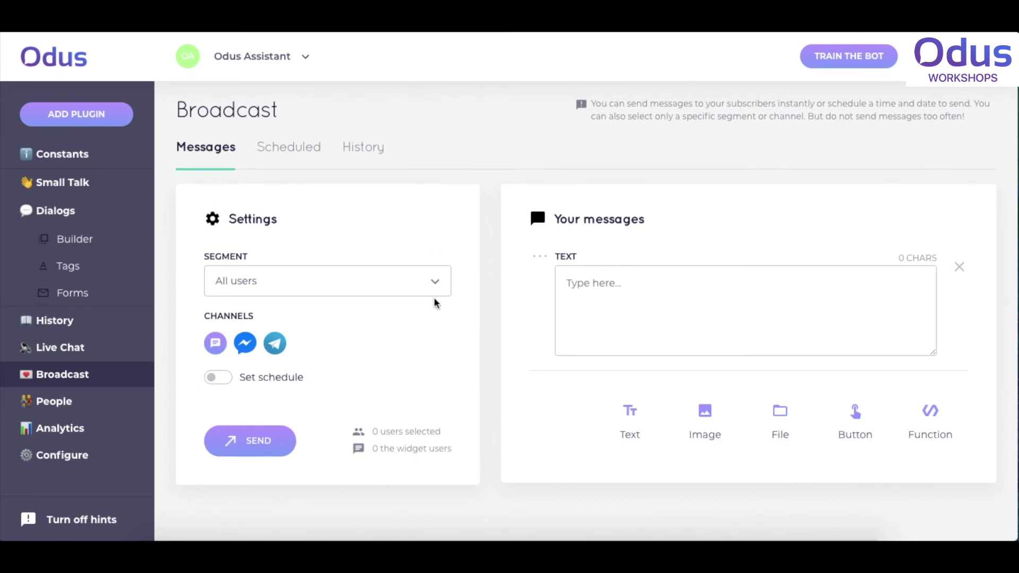
click(424, 288)
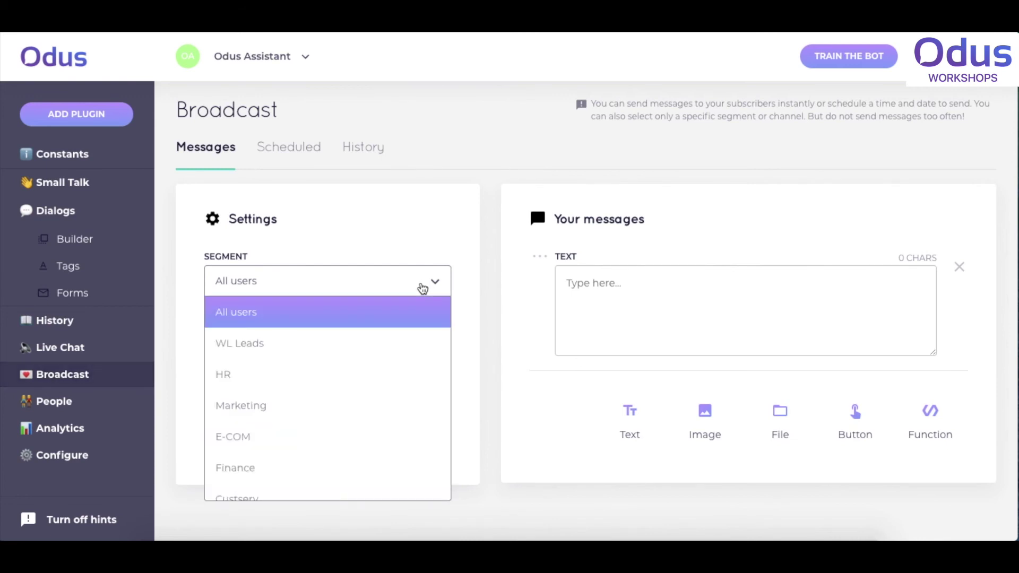
scroll(405, 378, down, 1)
scroll(405, 379, up, 1)
click(468, 293)
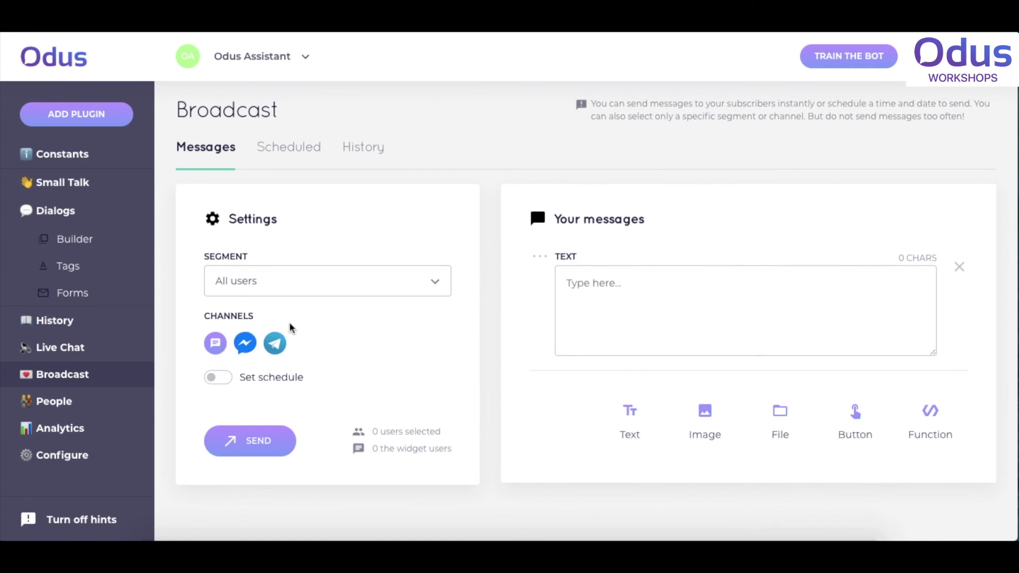
Step: Turn scheduling on to view its date and time fields, turn it off again, and check the button types for broadcast messages
click(221, 379)
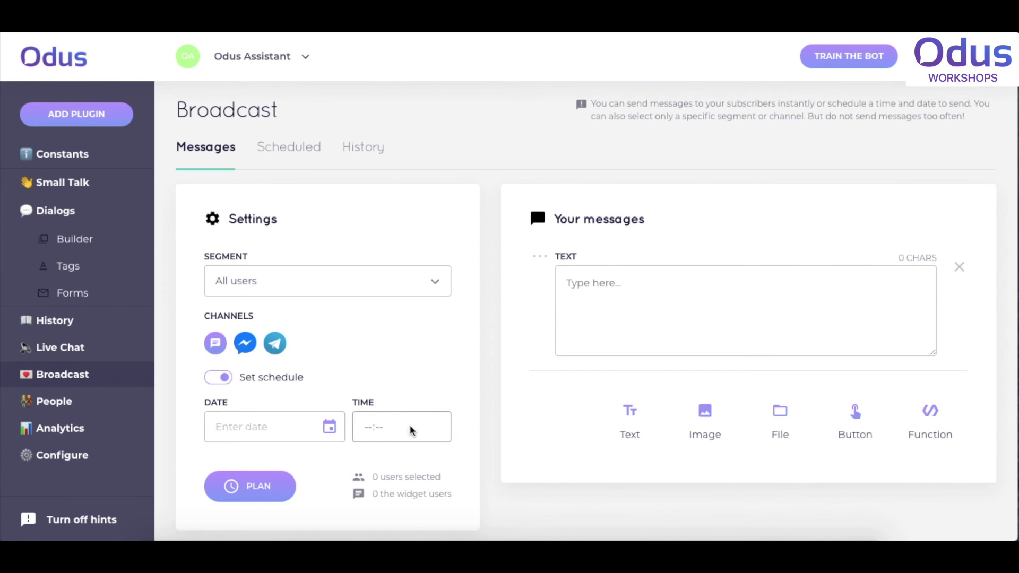
click(219, 379)
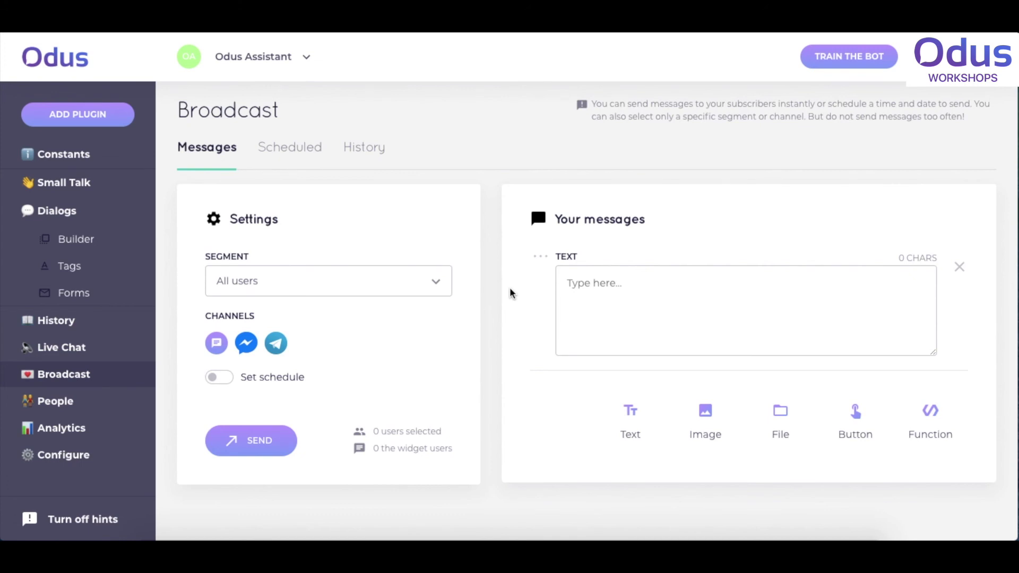
mouse_move(856, 428)
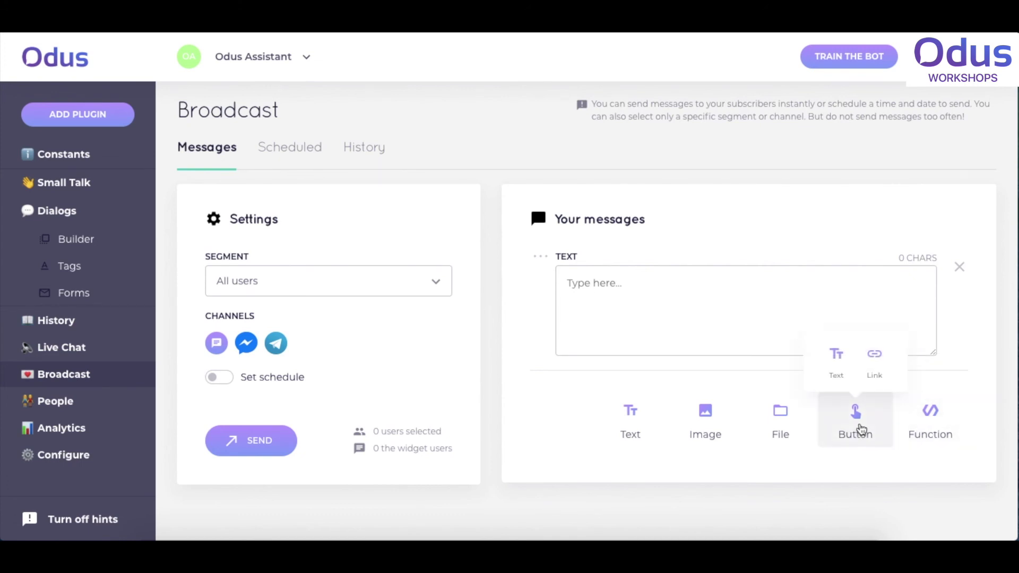